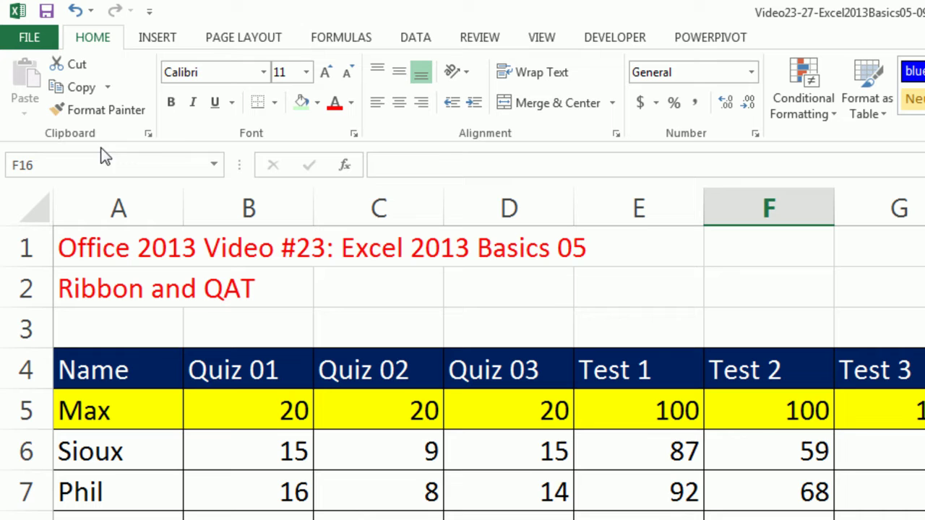
# Show the Quick Access Toolbar below the ribbon, then browse the Data, Home, Insert and Page Layout tabs.
pyautogui.rightClick(76, 14)
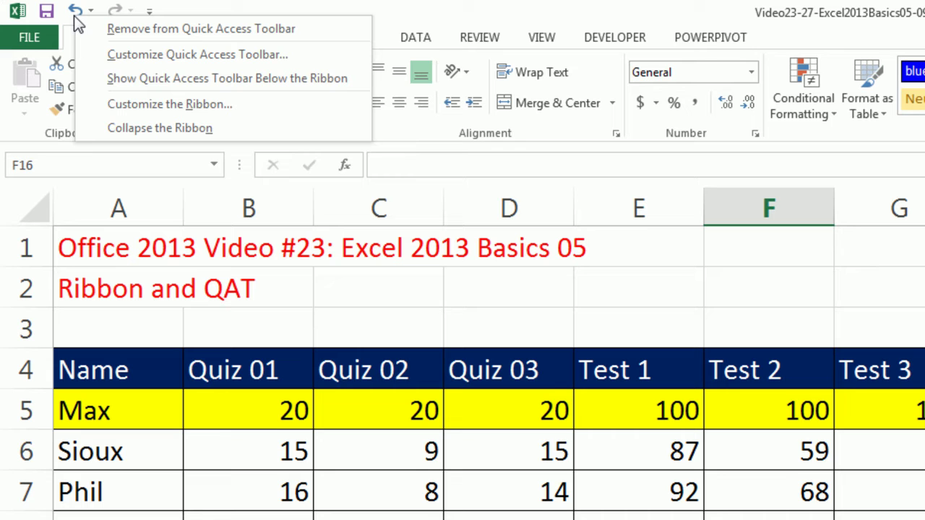
pyautogui.click(129, 77)
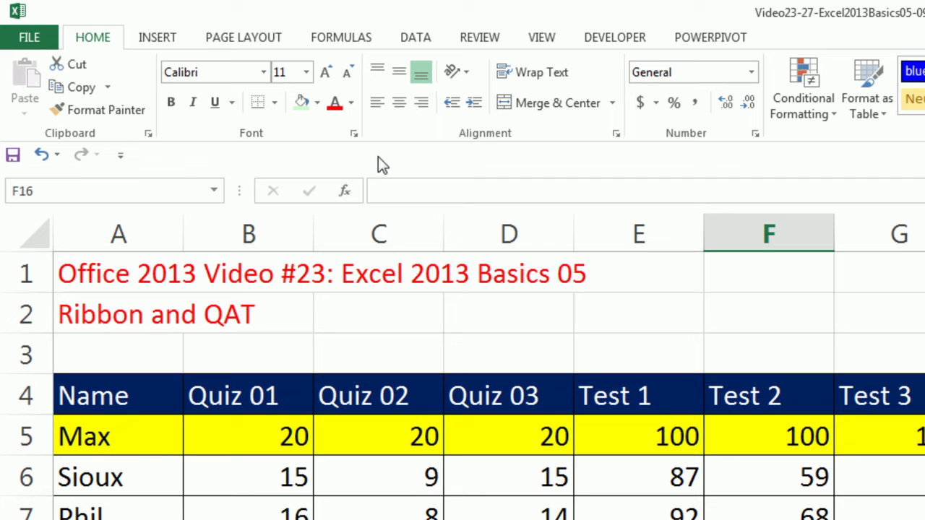
pyautogui.click(416, 41)
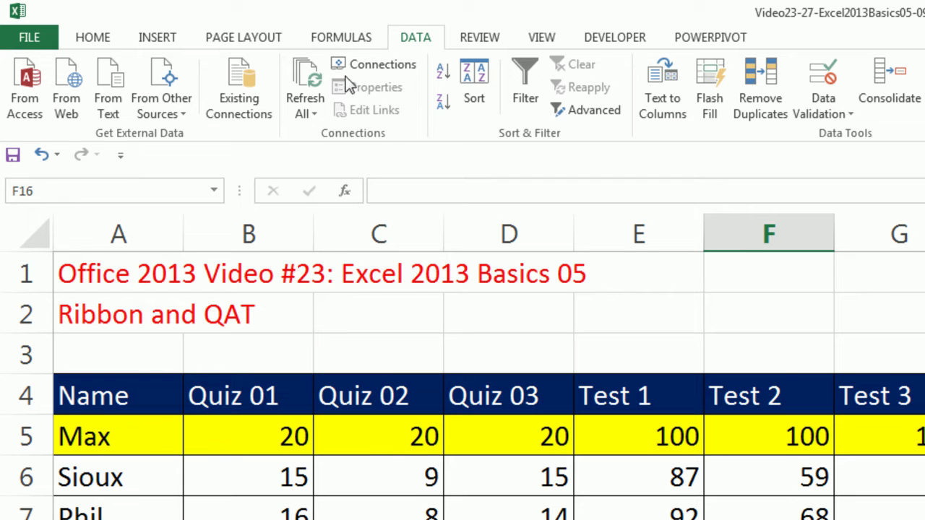
pyautogui.click(92, 37)
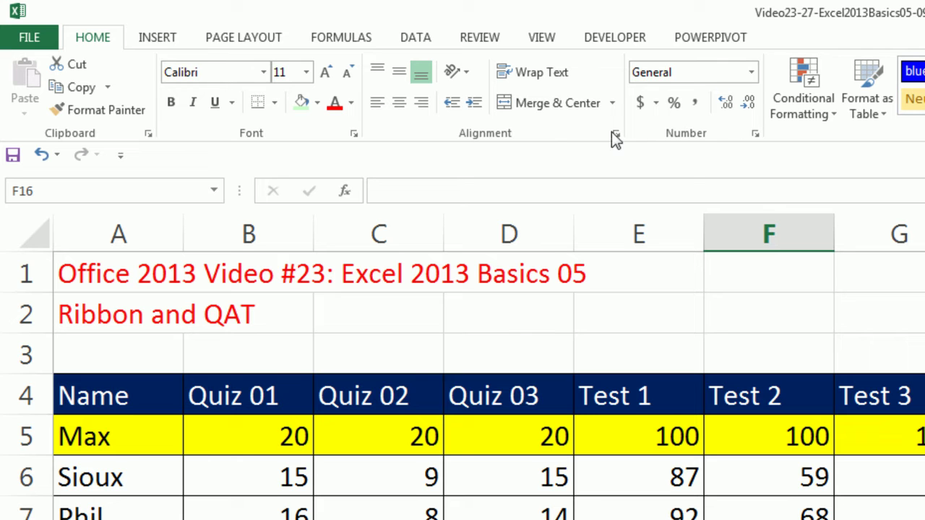
pyautogui.click(153, 41)
pyautogui.click(223, 44)
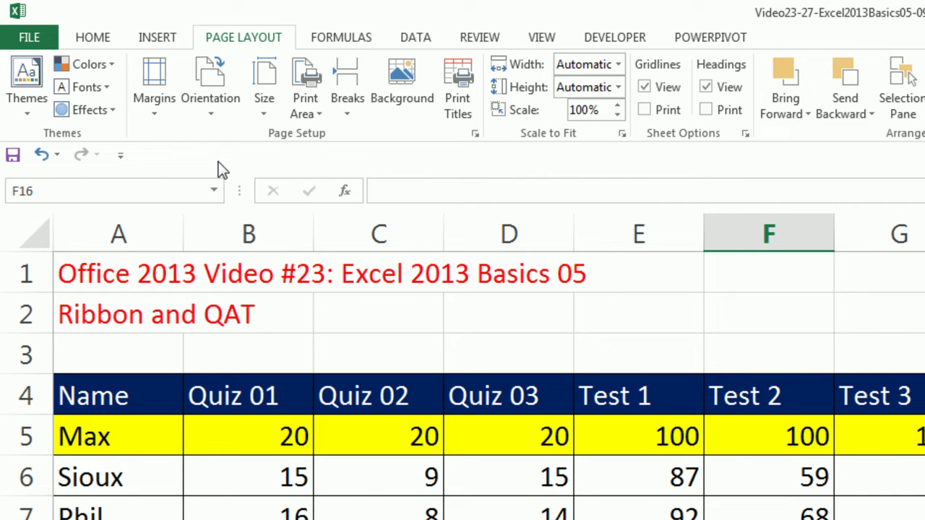
# Add Increase Decimal, Decrease Decimal and Conditional Formatting from Home to the Quick Access Toolbar, then view Data.
pyautogui.click(99, 44)
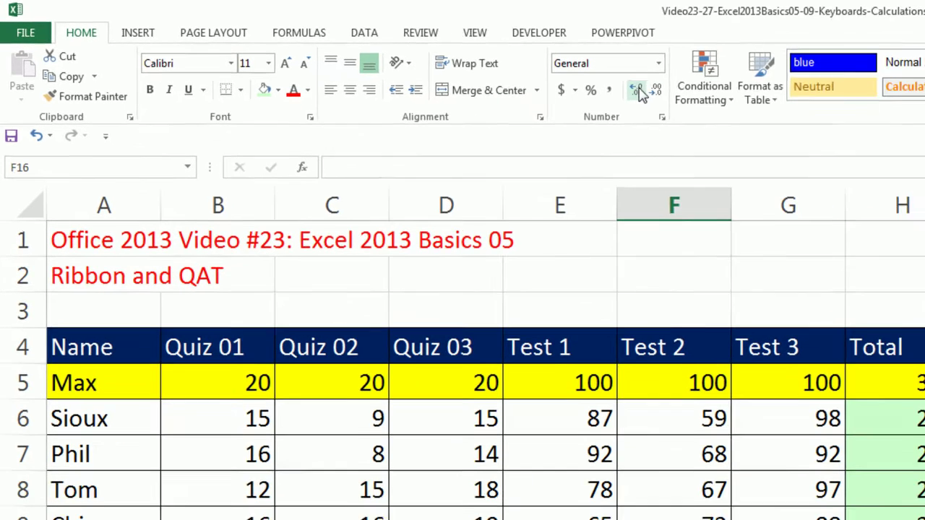
pyautogui.rightClick(638, 92)
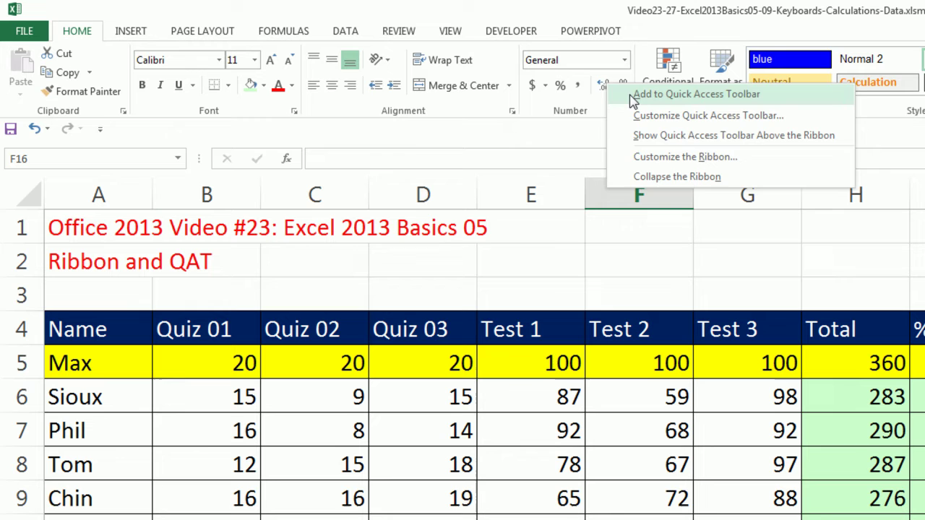
pyautogui.click(633, 96)
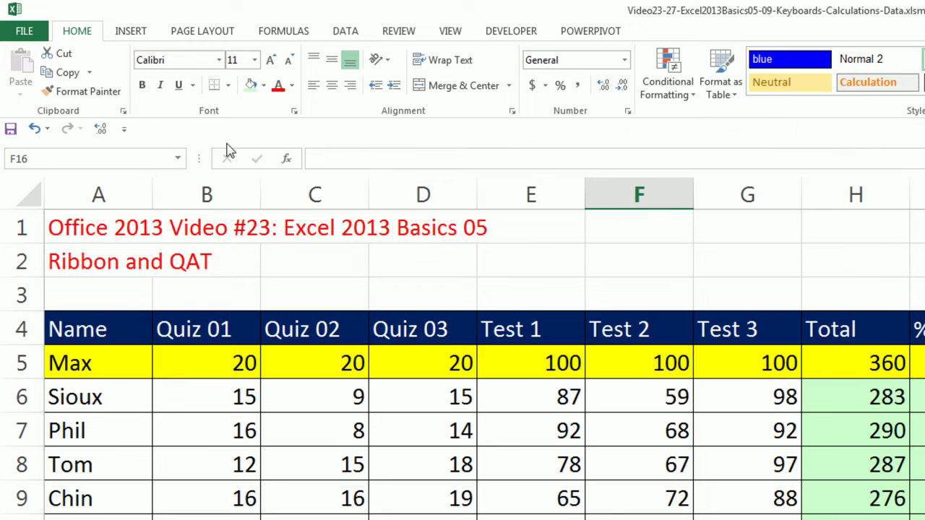
pyautogui.rightClick(628, 89)
pyautogui.click(682, 101)
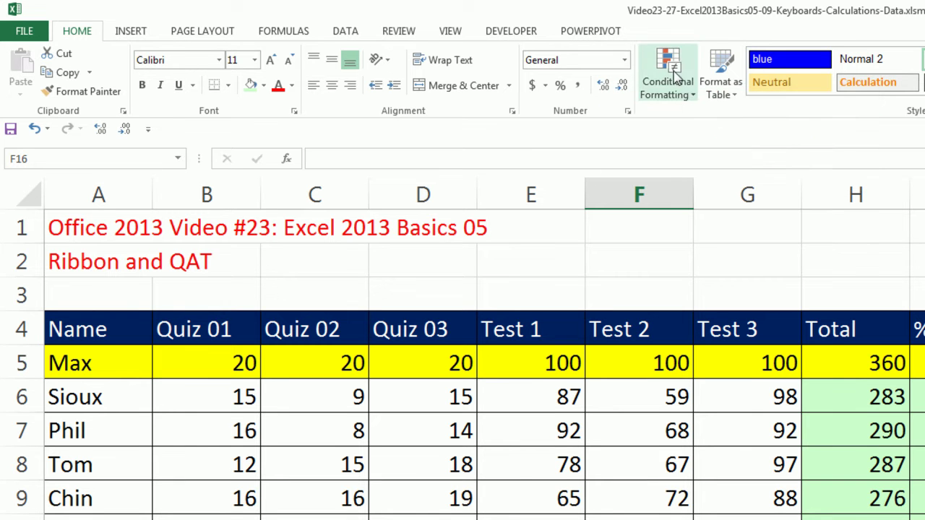
pyautogui.rightClick(666, 73)
pyautogui.click(716, 85)
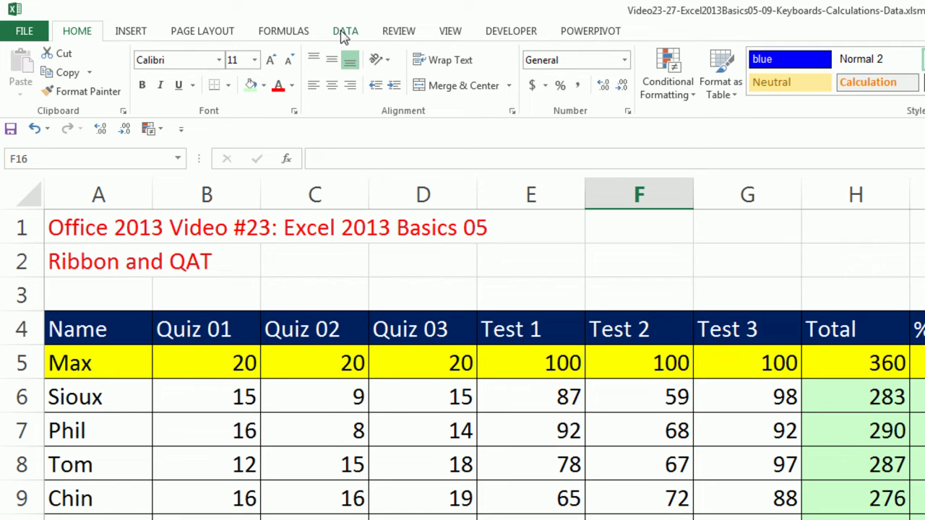
pyautogui.click(344, 32)
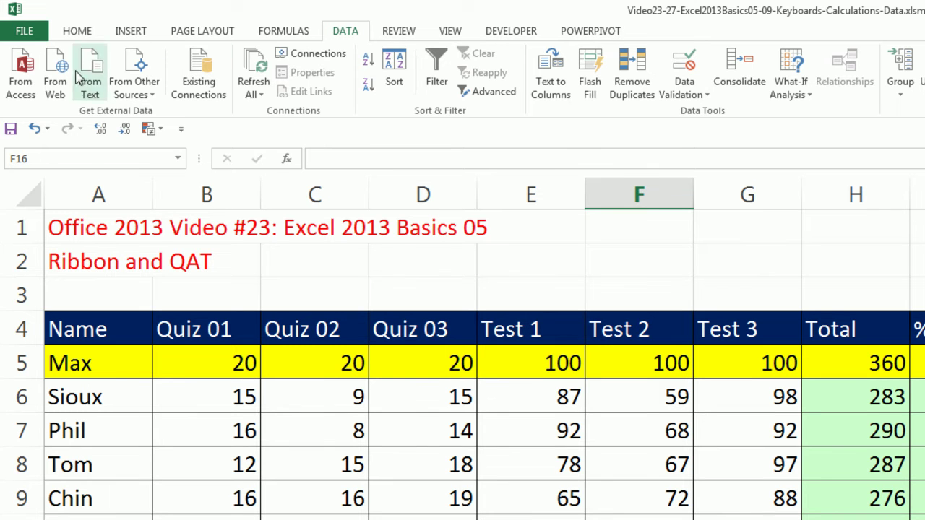
# Open Customize Quick Access Toolbar and set Choose commands from to Commands Not in the Ribbon.
pyautogui.rightClick(52, 130)
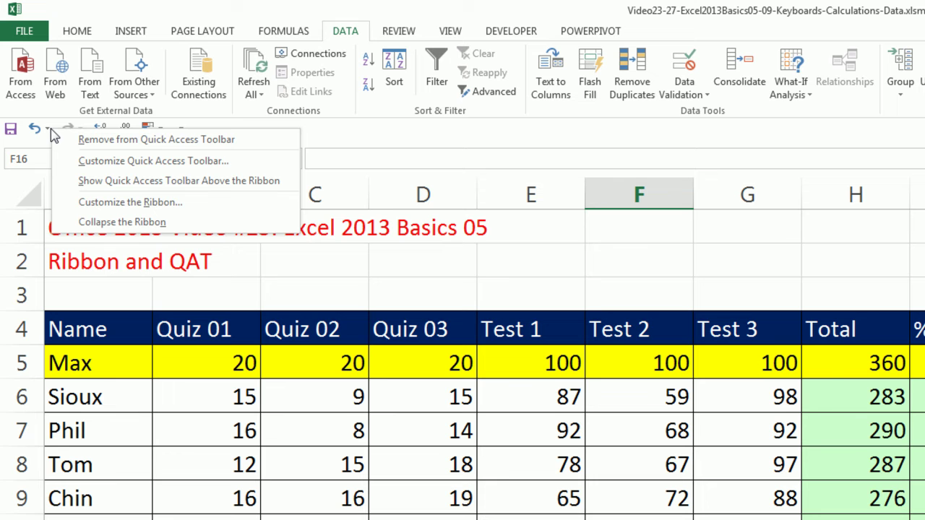
pyautogui.click(121, 163)
pyautogui.moveTo(179, 208); pyautogui.dragTo(194, 135)
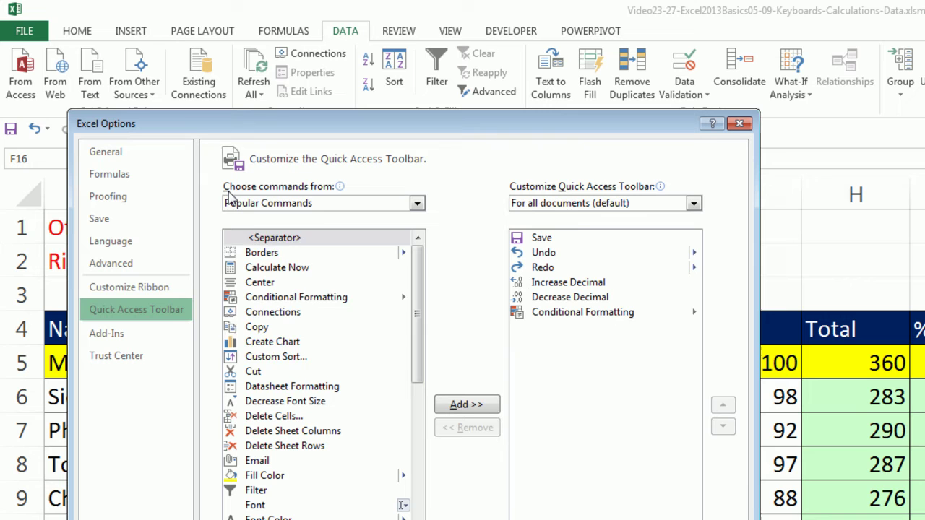
pyautogui.click(418, 205)
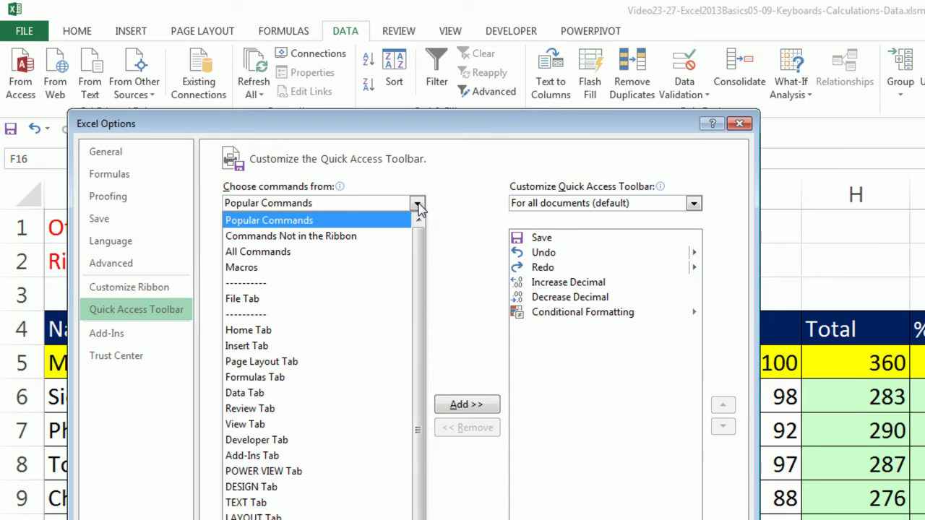
pyautogui.click(295, 254)
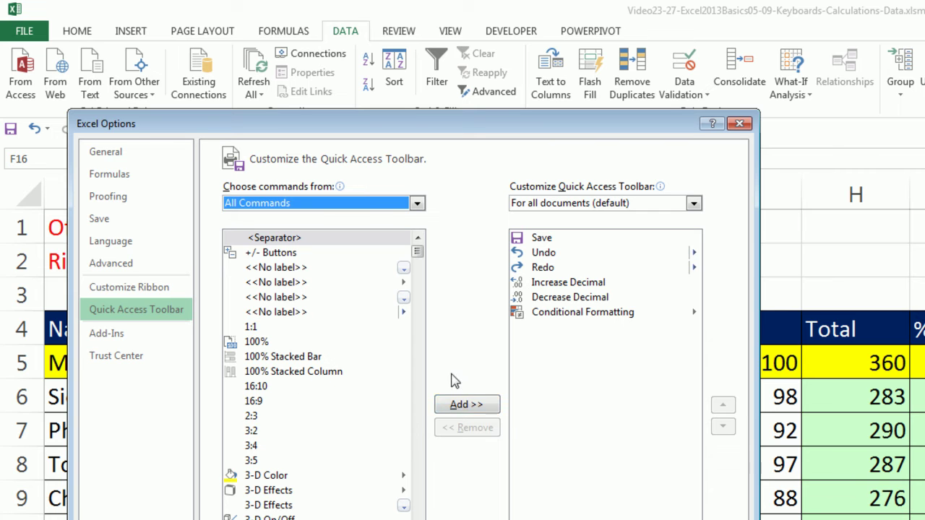
pyautogui.click(417, 203)
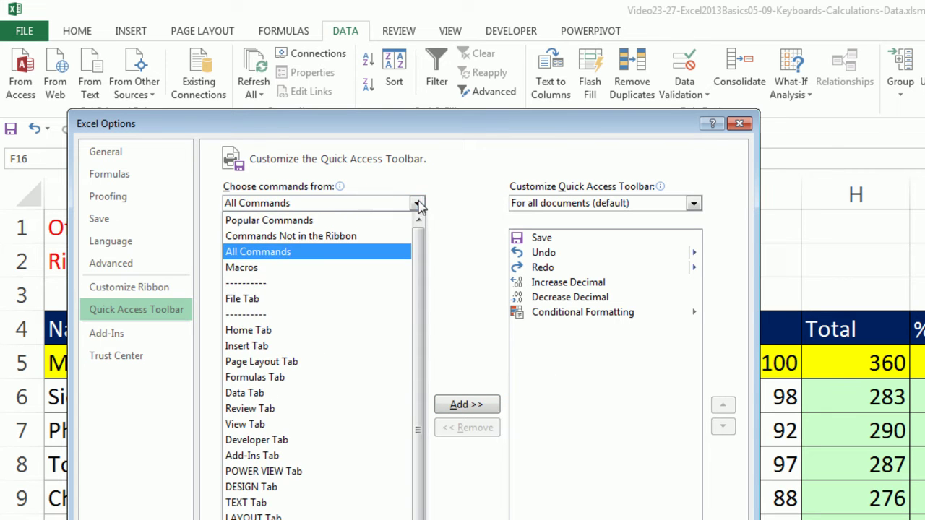
pyautogui.click(275, 239)
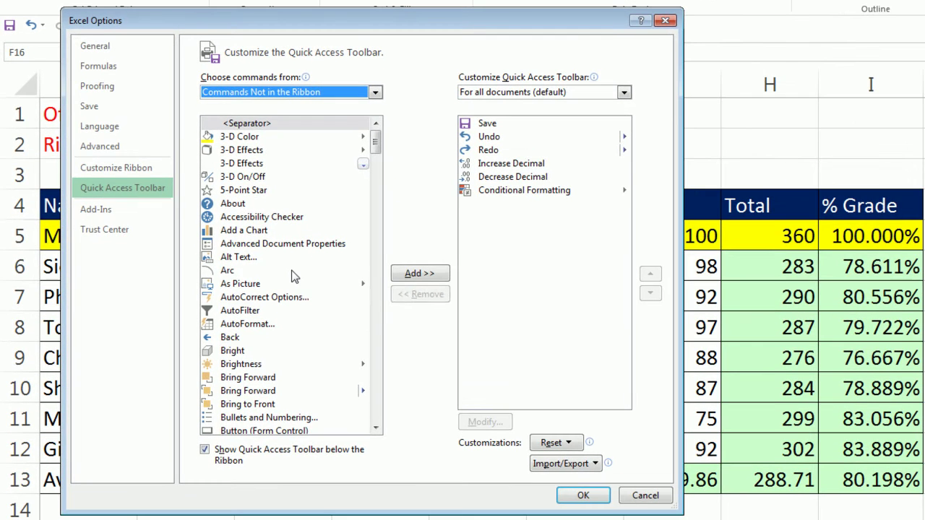
# Add Speak Cells on Enter to the Quick Access Toolbar, then list All Commands.
pyautogui.click(294, 275)
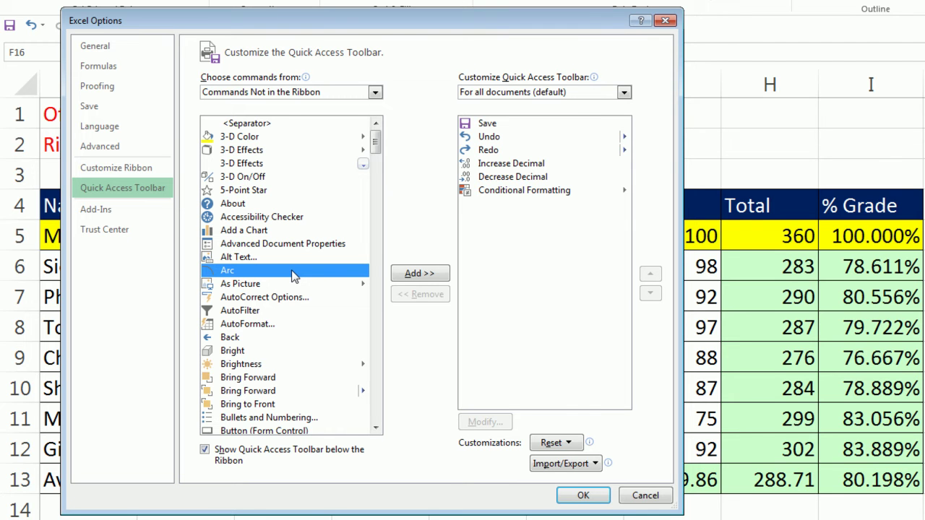
pyautogui.press('s')
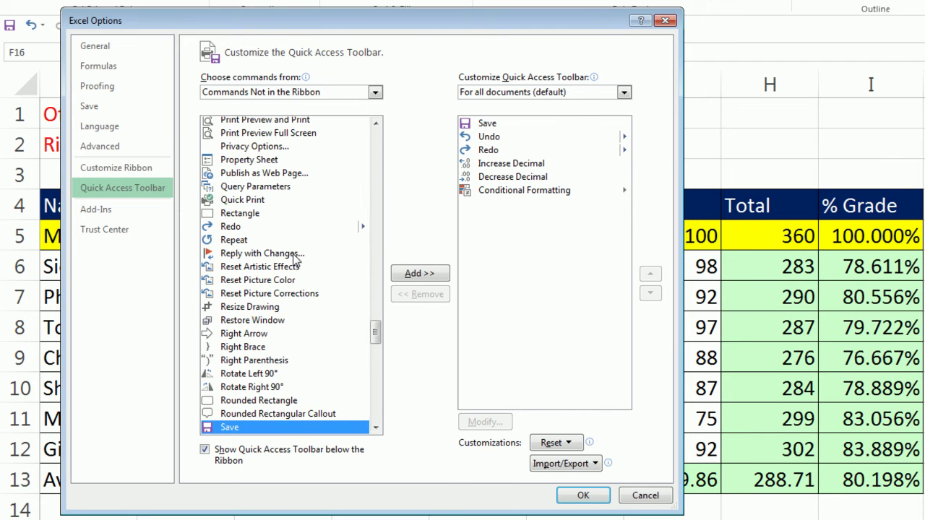
pyautogui.scroll(-2, 304, 267)
pyautogui.scroll(-3, 306, 267)
pyautogui.scroll(-4, 304, 267)
pyautogui.scroll(-1, 326, 268)
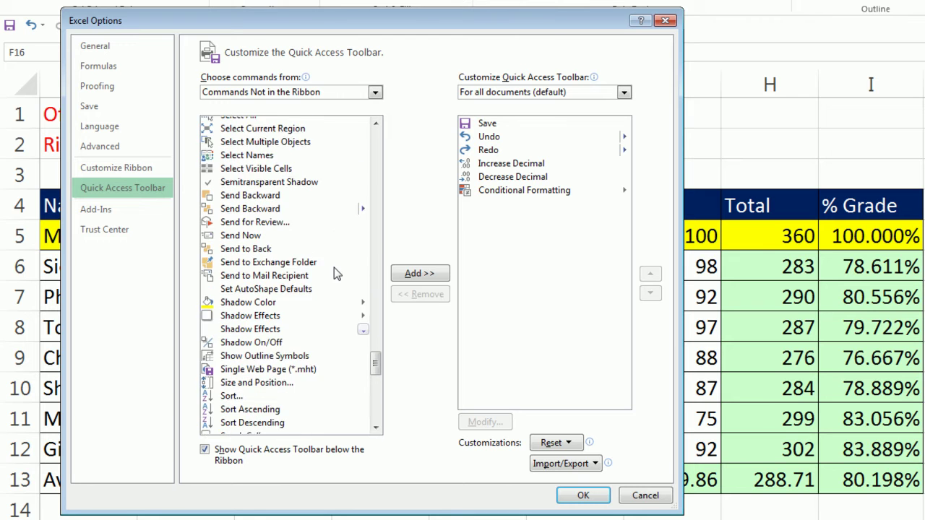
pyautogui.scroll(-1, 336, 270)
pyautogui.scroll(-2, 337, 271)
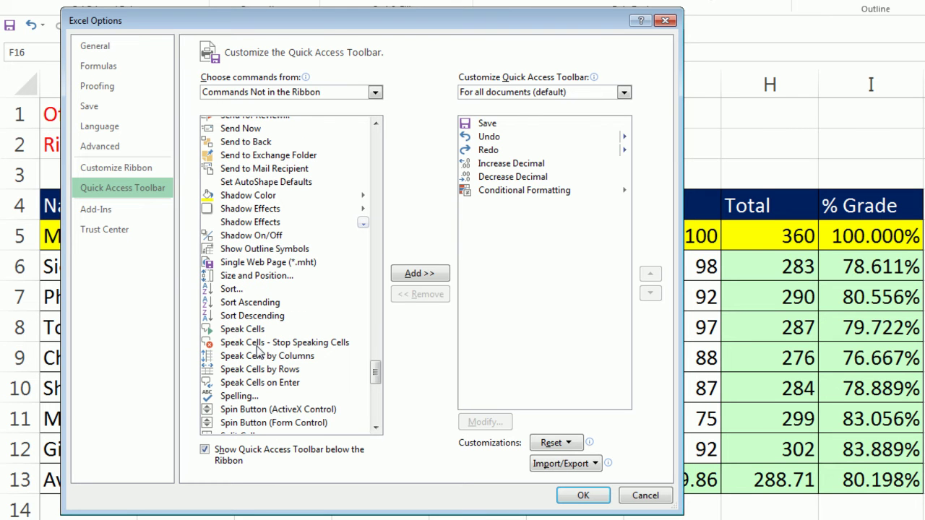
pyautogui.click(279, 384)
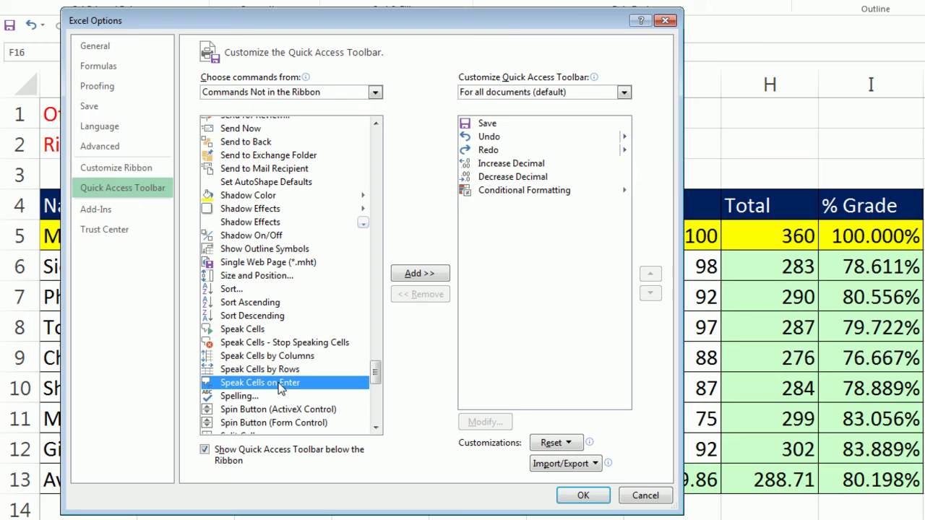
pyautogui.click(433, 274)
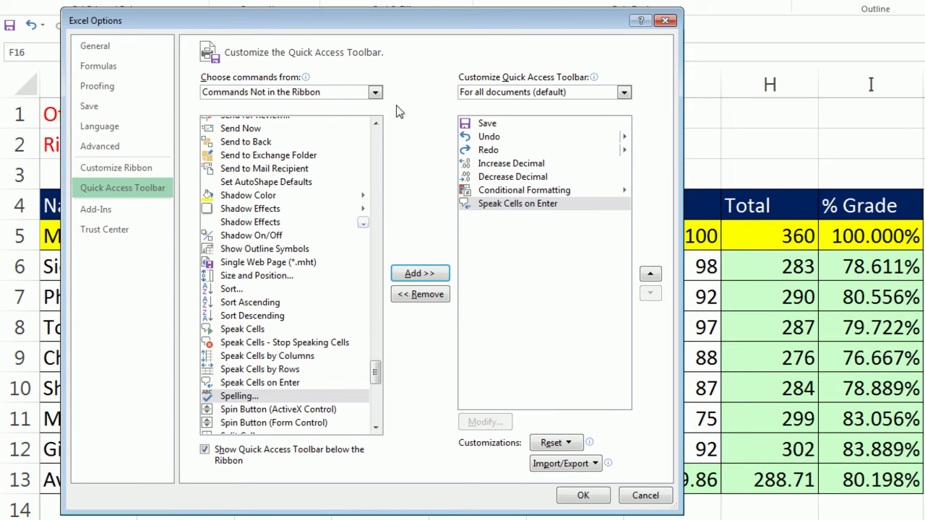
pyautogui.click(376, 94)
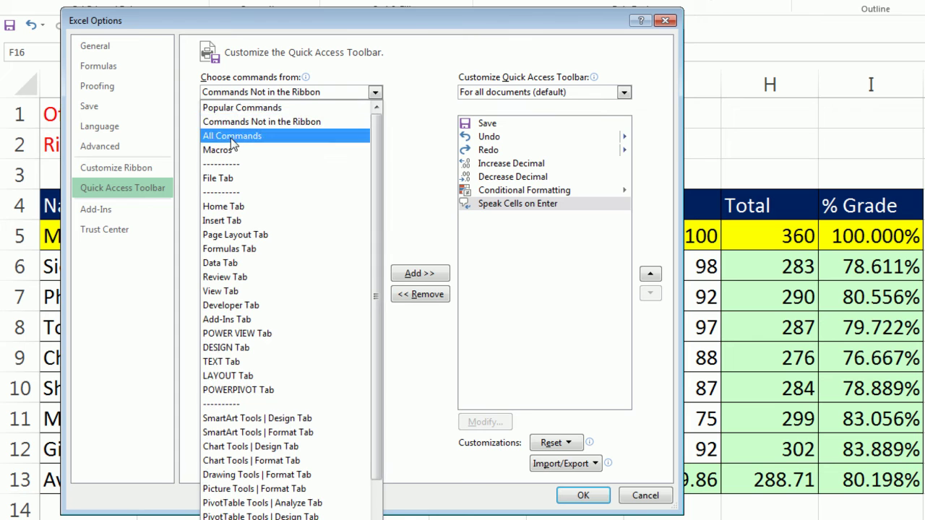
pyautogui.click(231, 137)
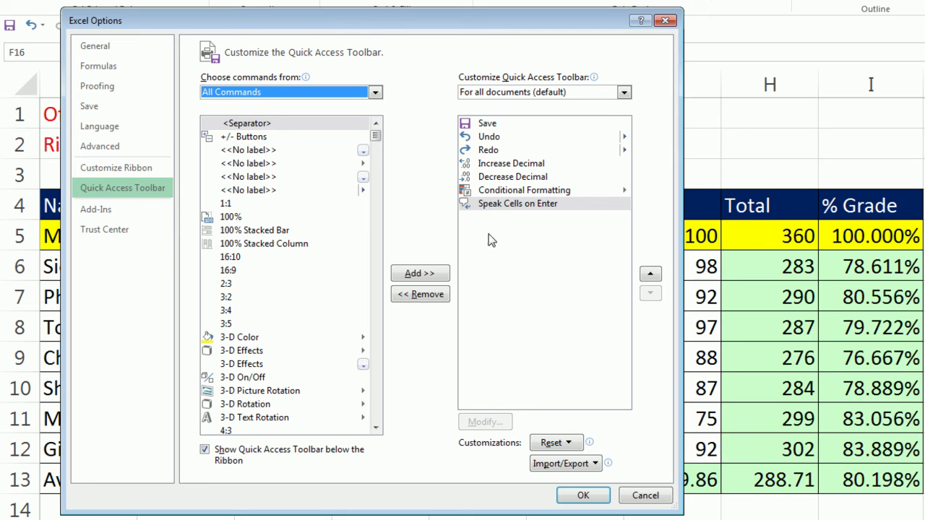
# Remove Save, Undo and Redo from the Quick Access Toolbar command list.
pyautogui.click(484, 127)
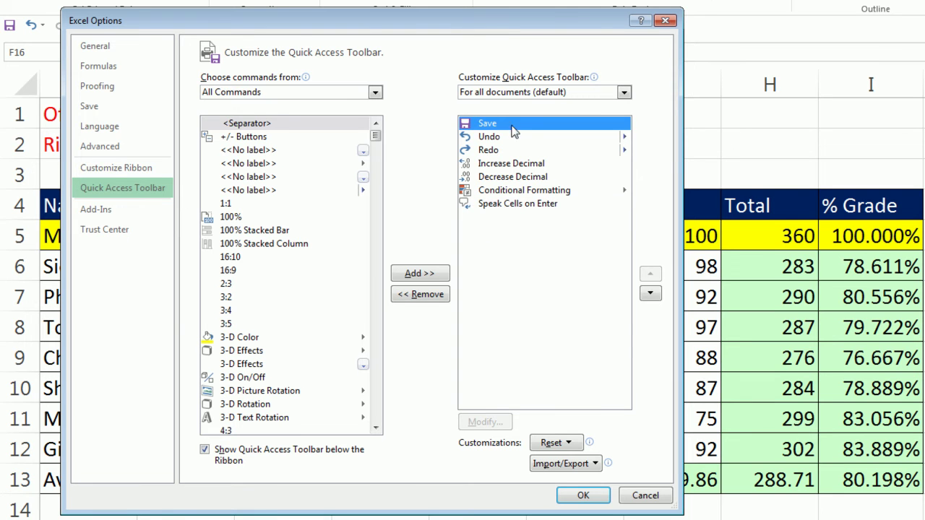
pyautogui.click(426, 297)
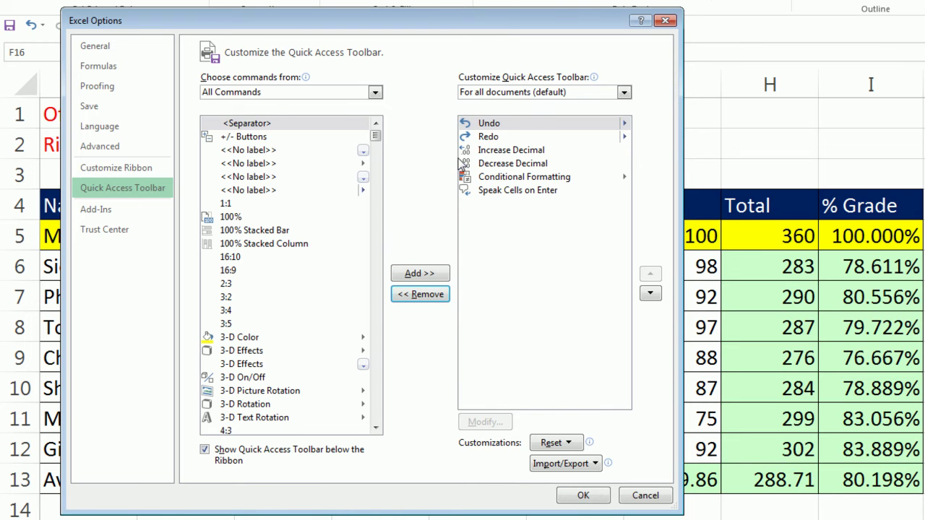
pyautogui.click(416, 294)
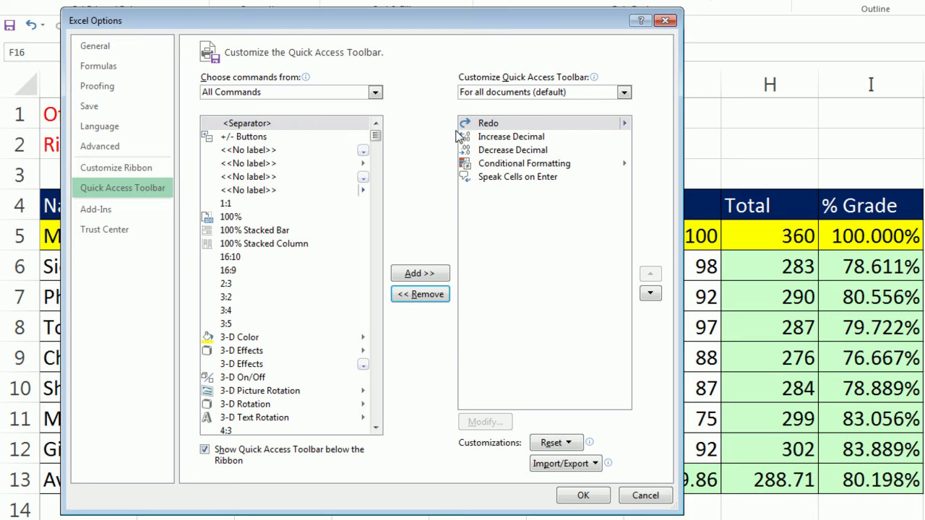
pyautogui.click(429, 296)
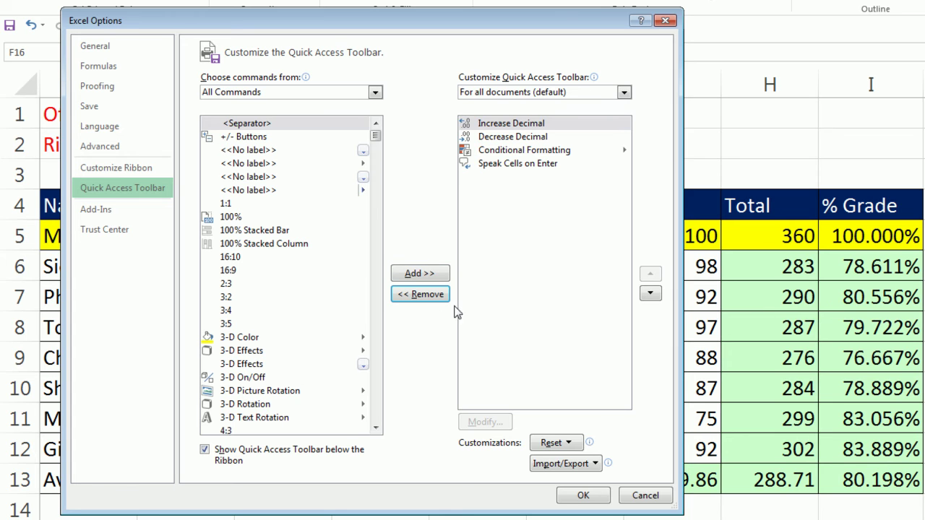
# Move Decrease Decimal above Increase Decimal and apply the options with OK.
pyautogui.click(504, 138)
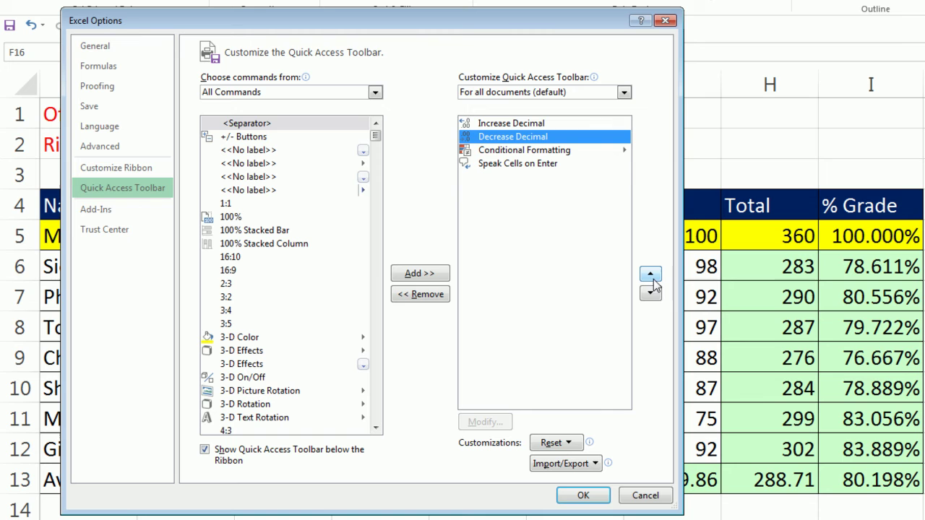
pyautogui.click(653, 278)
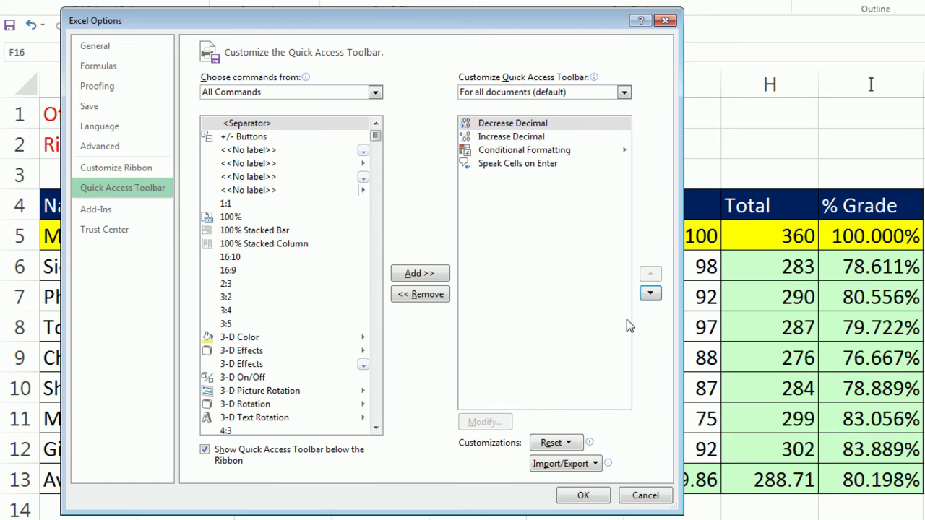
pyautogui.click(583, 496)
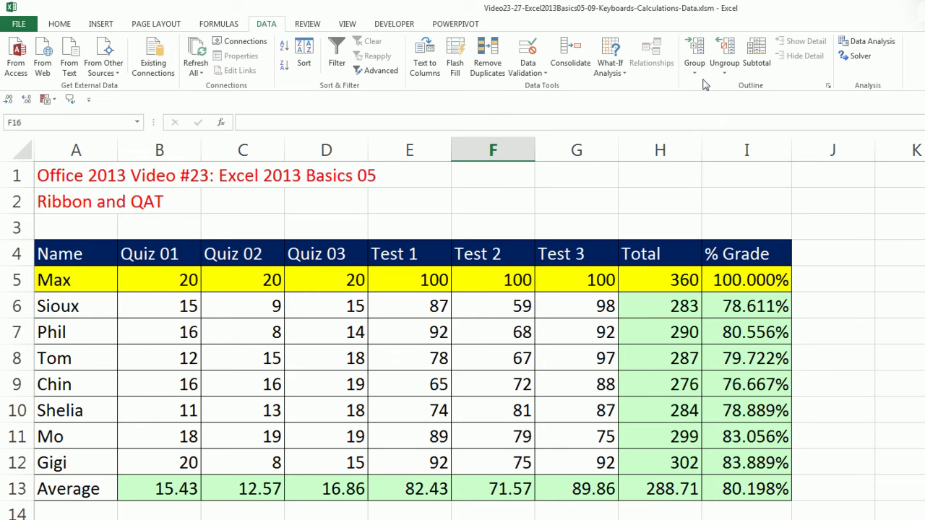
pyautogui.click(61, 26)
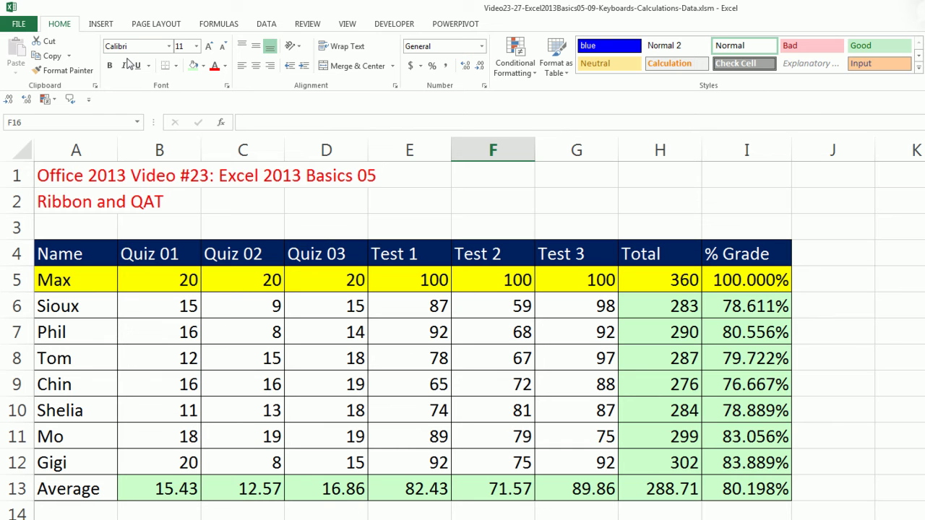
pyautogui.click(101, 26)
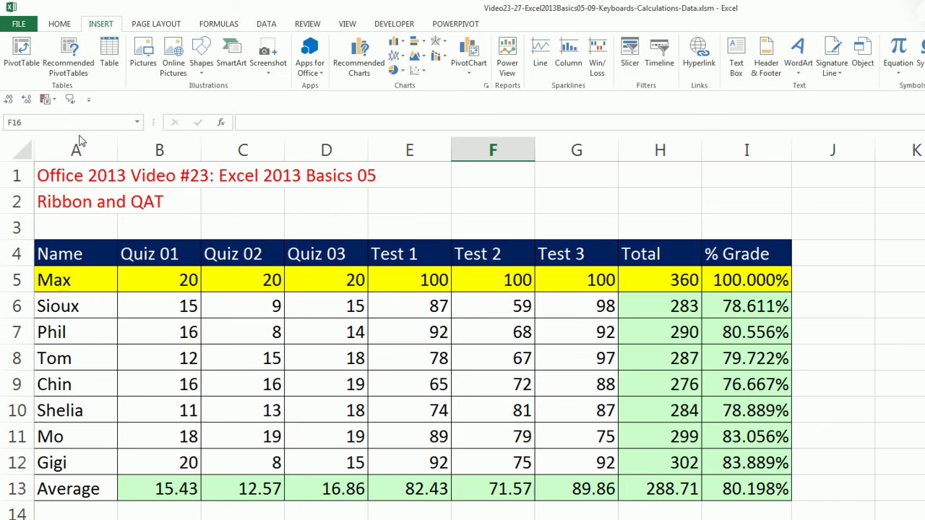
pyautogui.click(159, 28)
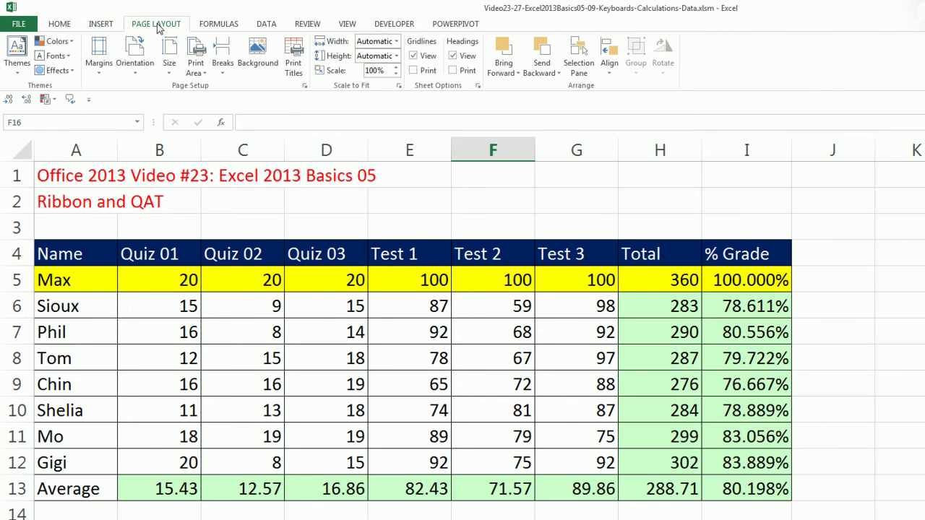
pyautogui.click(218, 26)
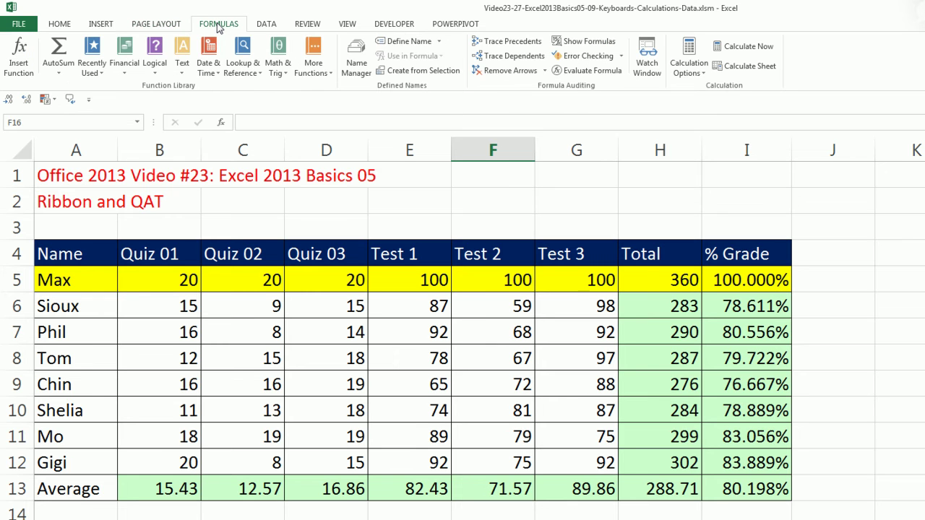
pyautogui.click(267, 26)
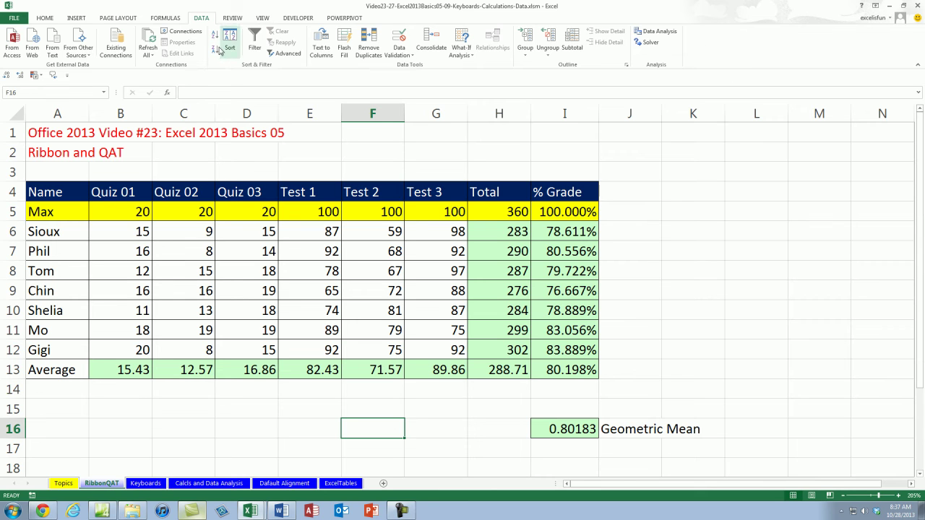
pyautogui.click(76, 18)
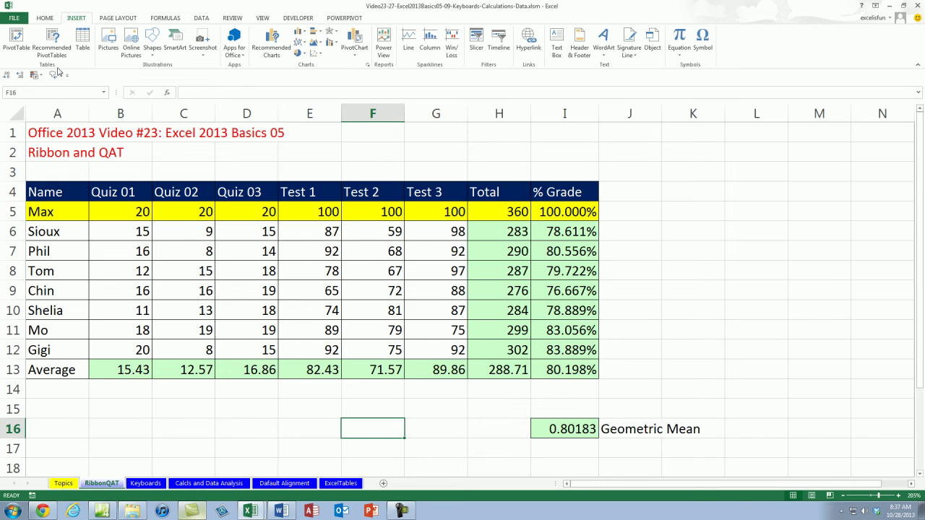
pyautogui.click(201, 18)
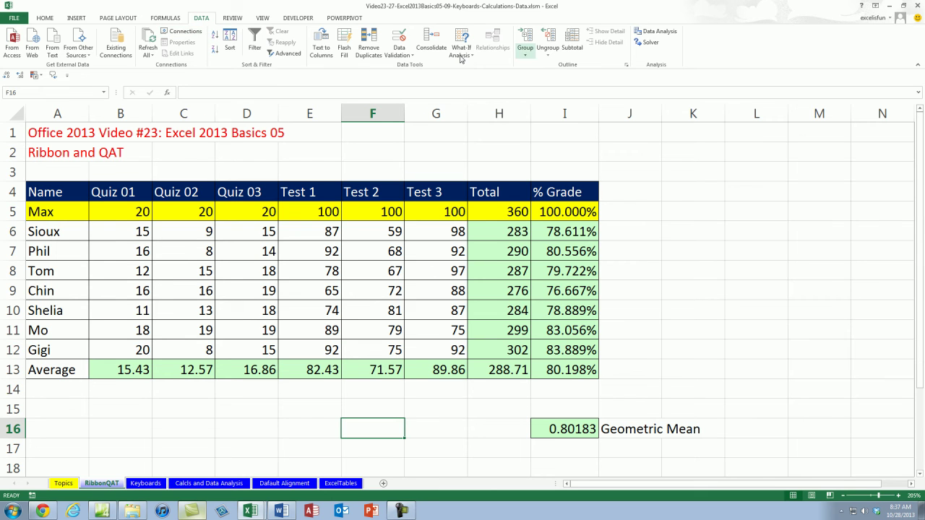
# Open Customize the Ribbon from the Data tab and toggle the Developer checkbox off and back on.
pyautogui.rightClick(204, 23)
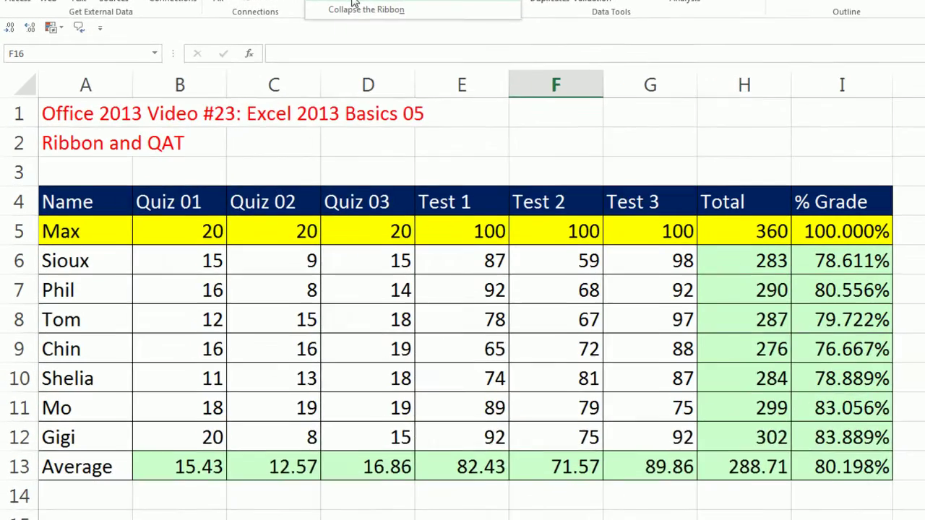
pyautogui.click(237, 52)
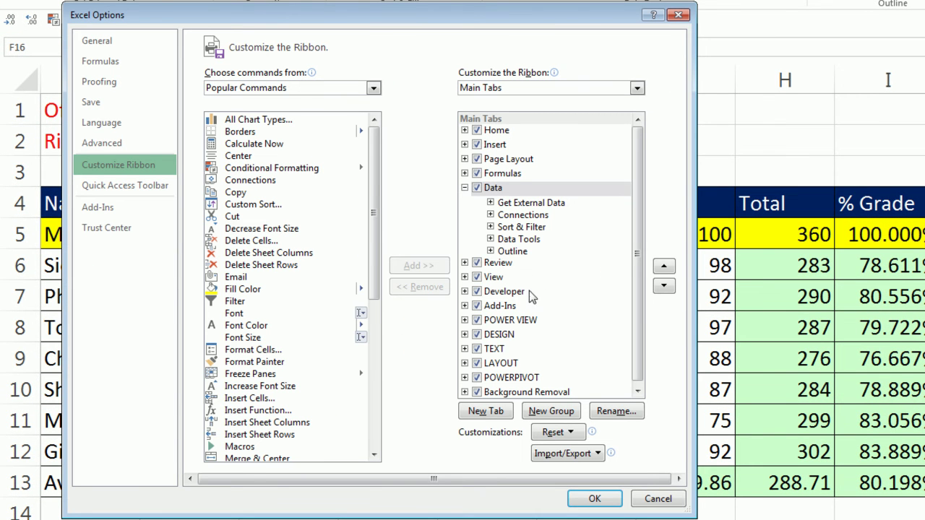
pyautogui.click(477, 292)
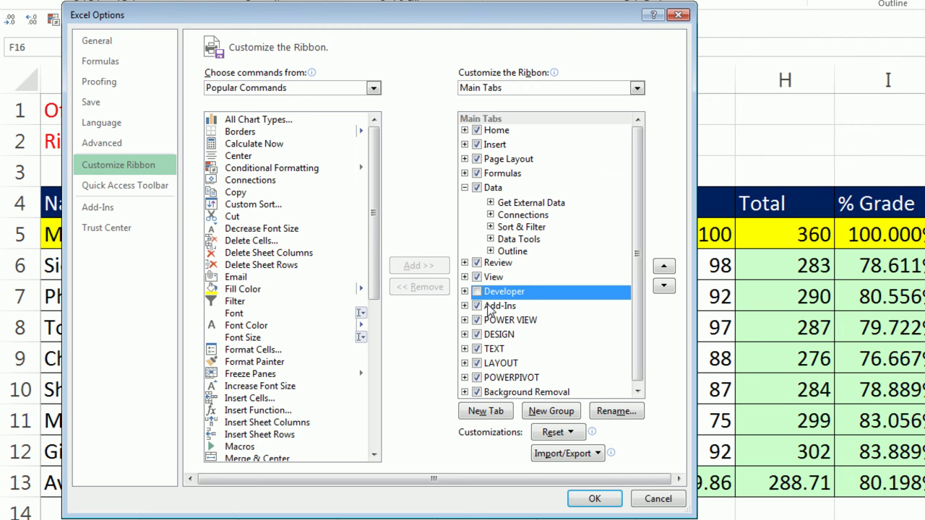
pyautogui.click(477, 292)
# Create a new group under the Data tab and rename it PivotTable.
pyautogui.click(493, 189)
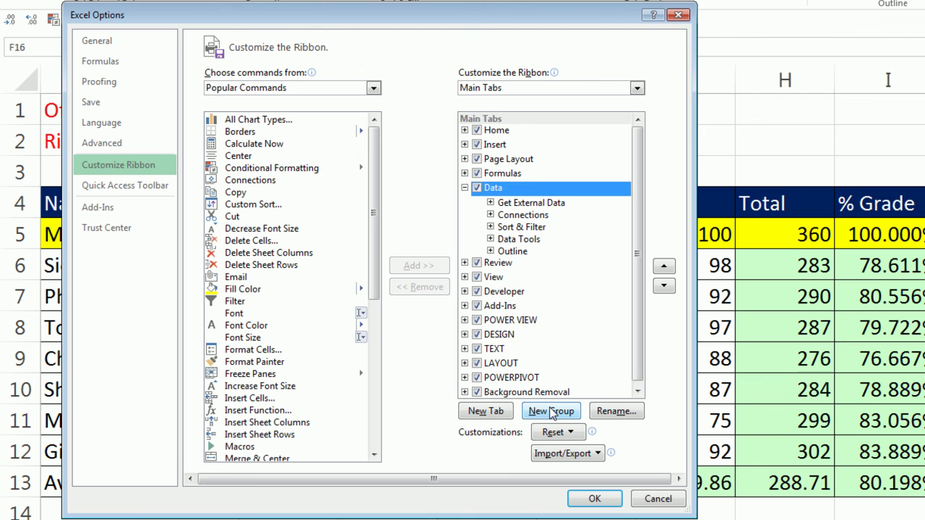
pyautogui.click(551, 412)
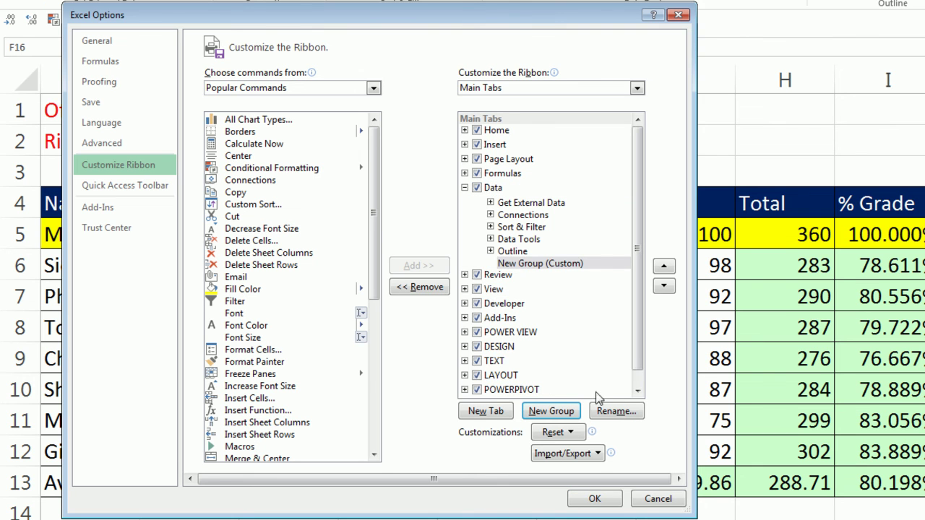
pyautogui.click(616, 417)
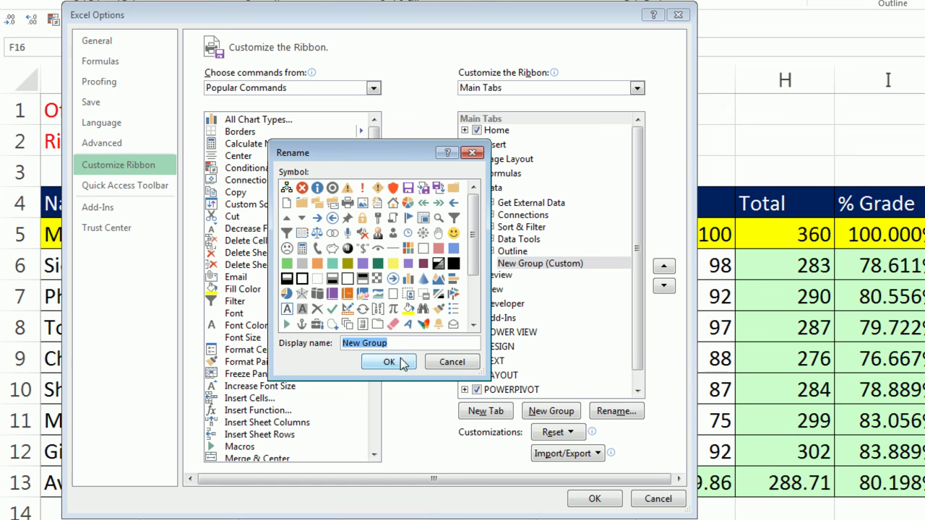
pyautogui.write('PivotTable')
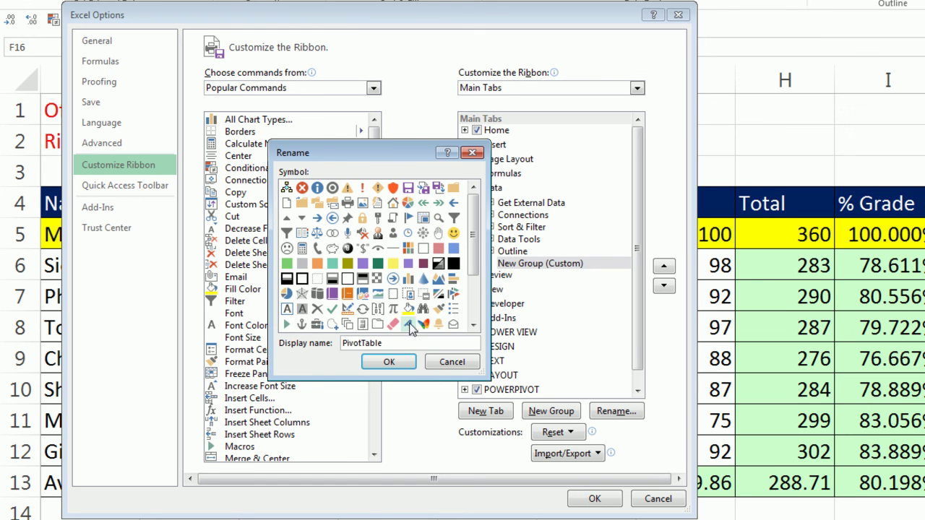
pyautogui.click(386, 363)
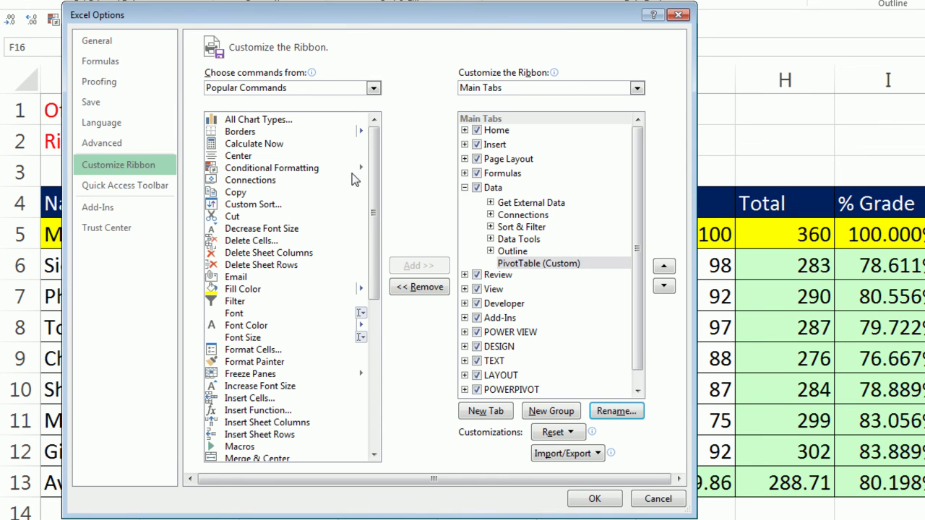
# Add the PivotTable command from All Commands into the PivotTable group and apply with OK.
pyautogui.click(373, 88)
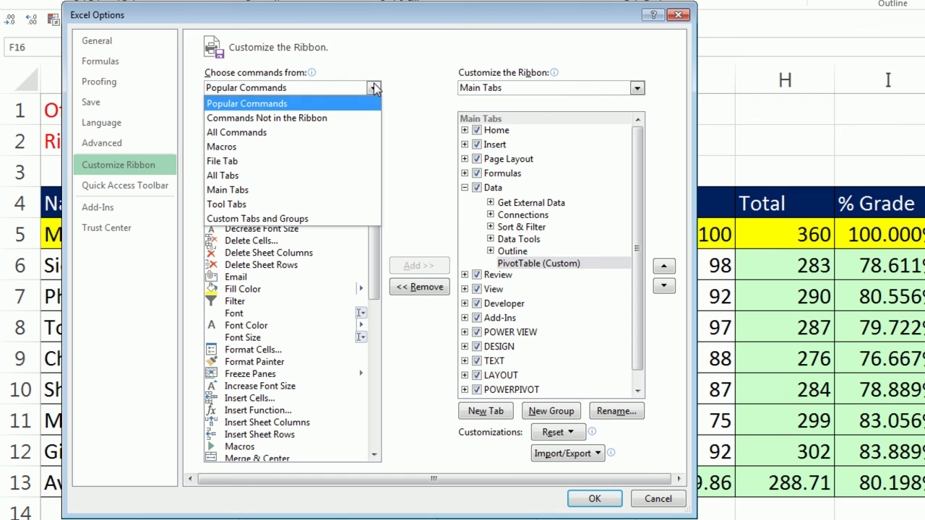
pyautogui.click(237, 132)
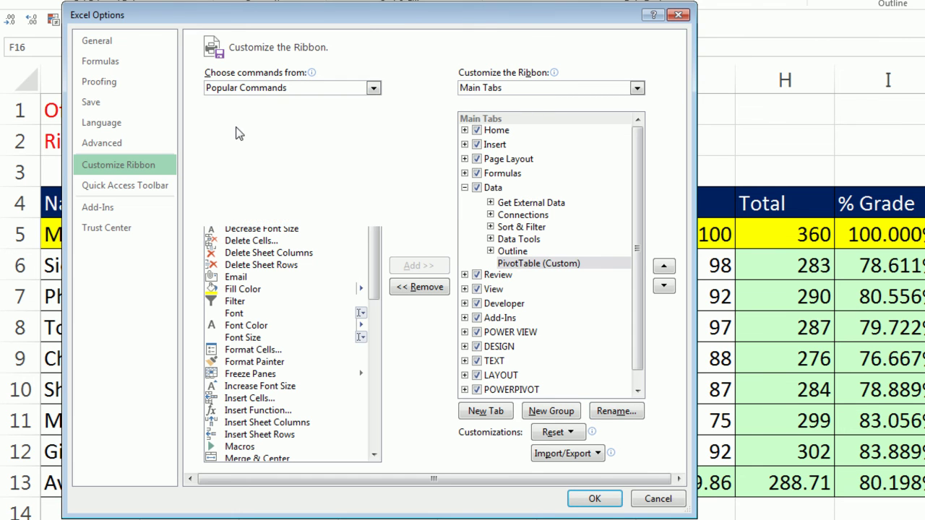
pyautogui.click(293, 216)
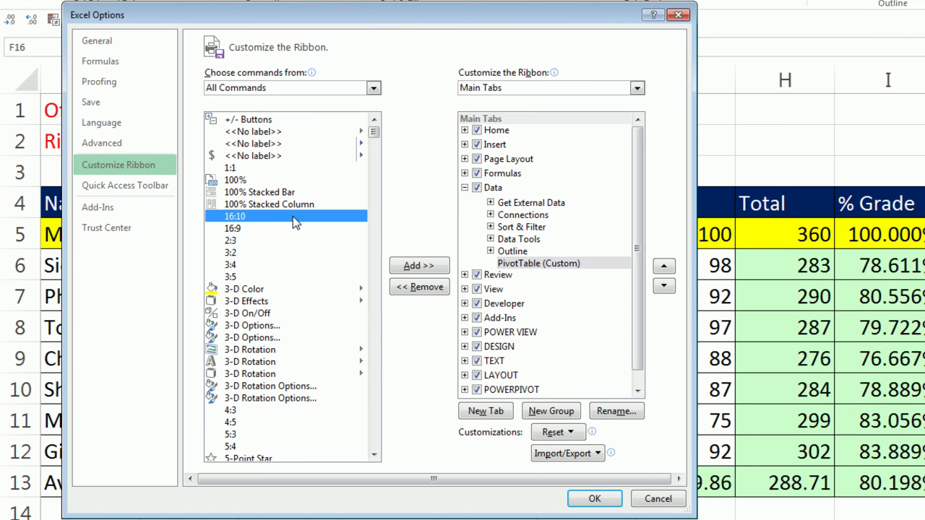
pyautogui.press('p')
pyautogui.scroll(-4, 292, 226)
pyautogui.scroll(-3, 292, 226)
pyautogui.scroll(-7, 293, 230)
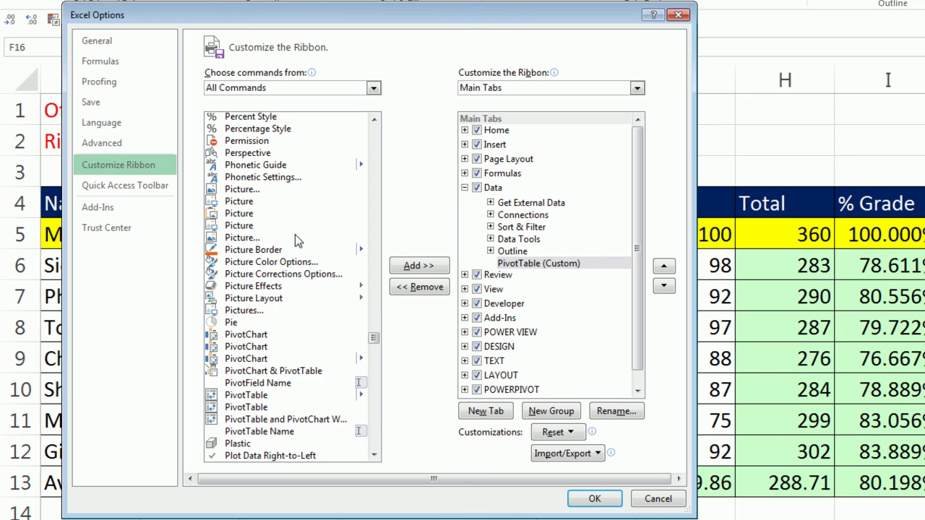
pyautogui.scroll(-2, 295, 234)
pyautogui.click(239, 323)
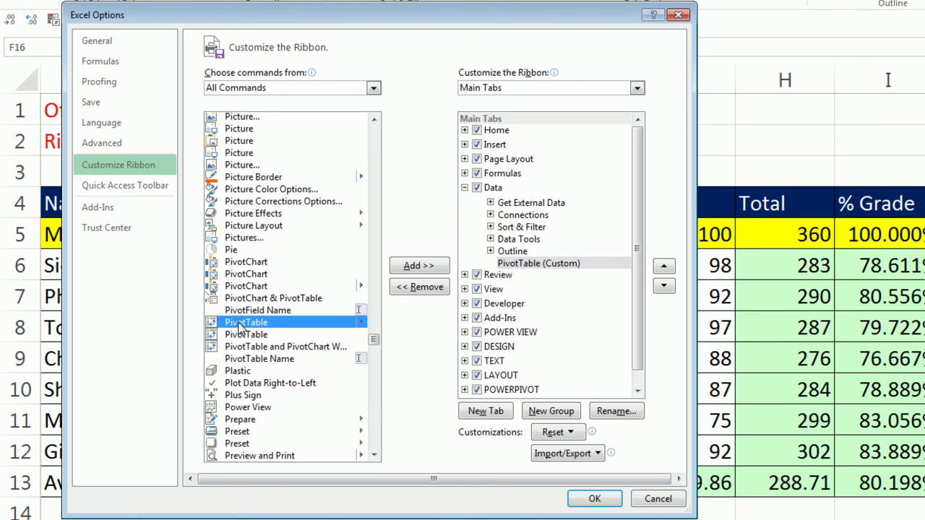
pyautogui.click(431, 268)
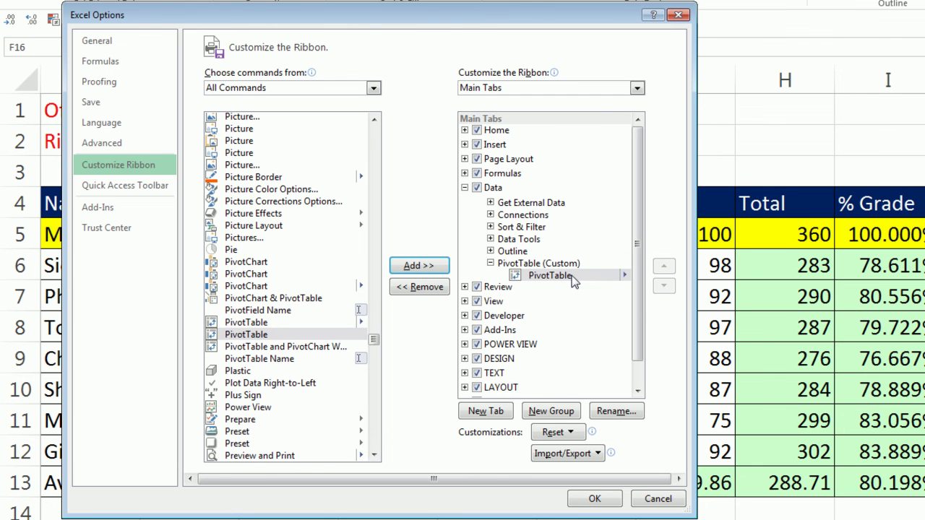
pyautogui.click(609, 506)
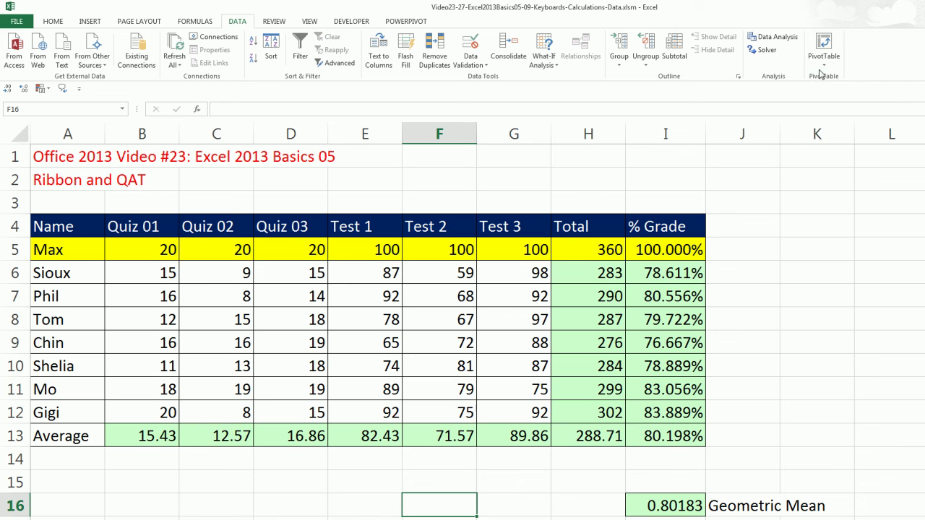
pyautogui.click(825, 68)
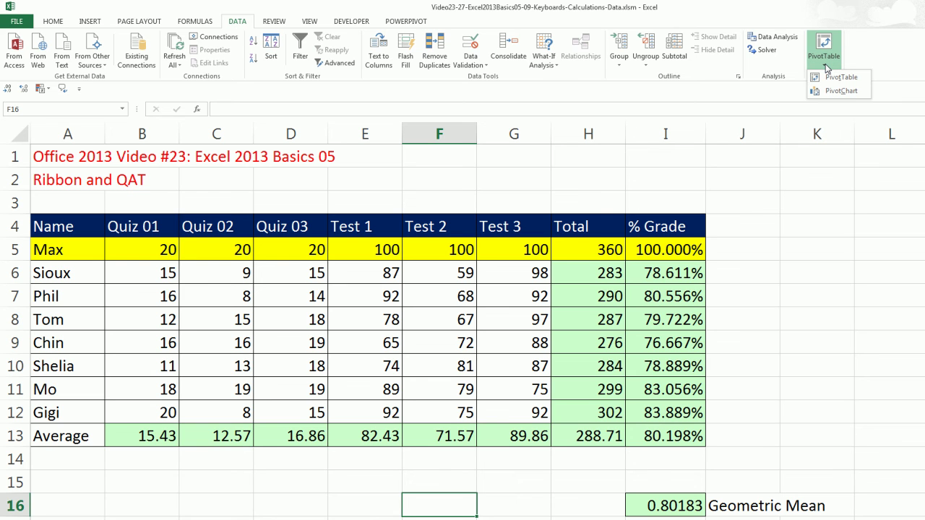
pyautogui.click(826, 67)
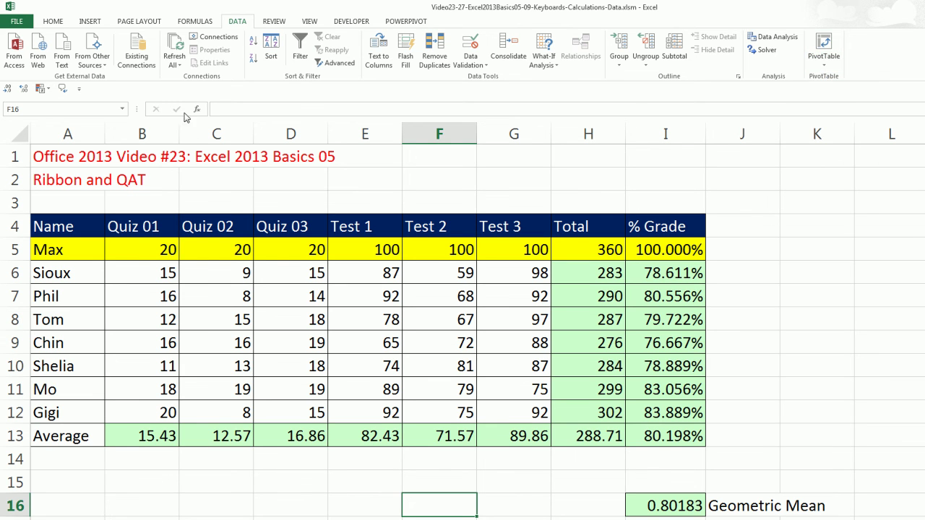